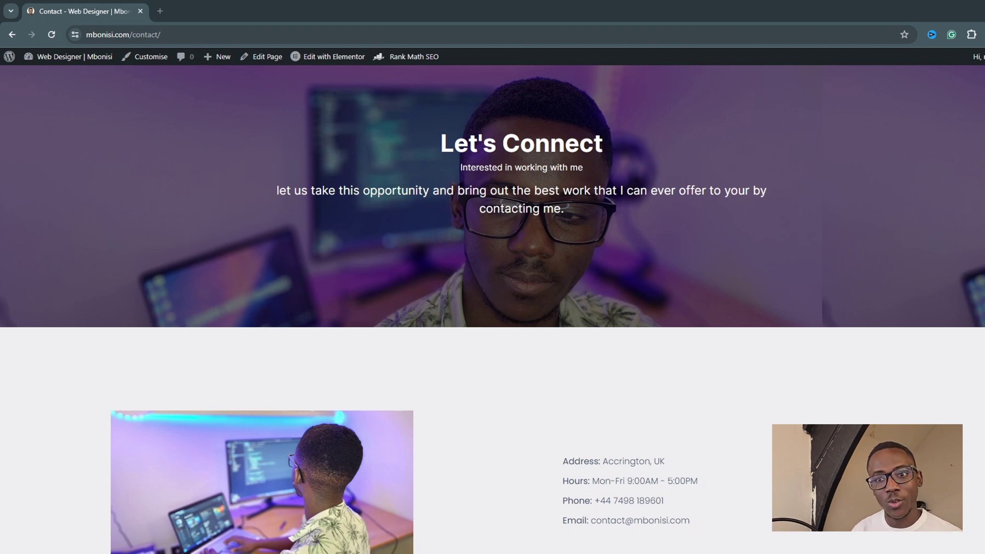
Find the Contact Form by WPForms plugin in the WordPress plugin directory and install it.
click(74, 62)
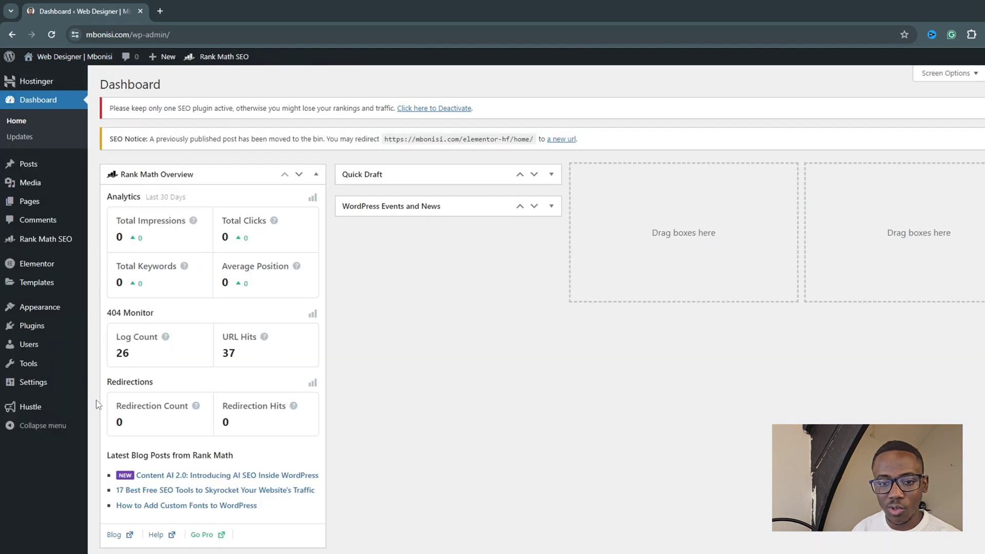
click(20, 329)
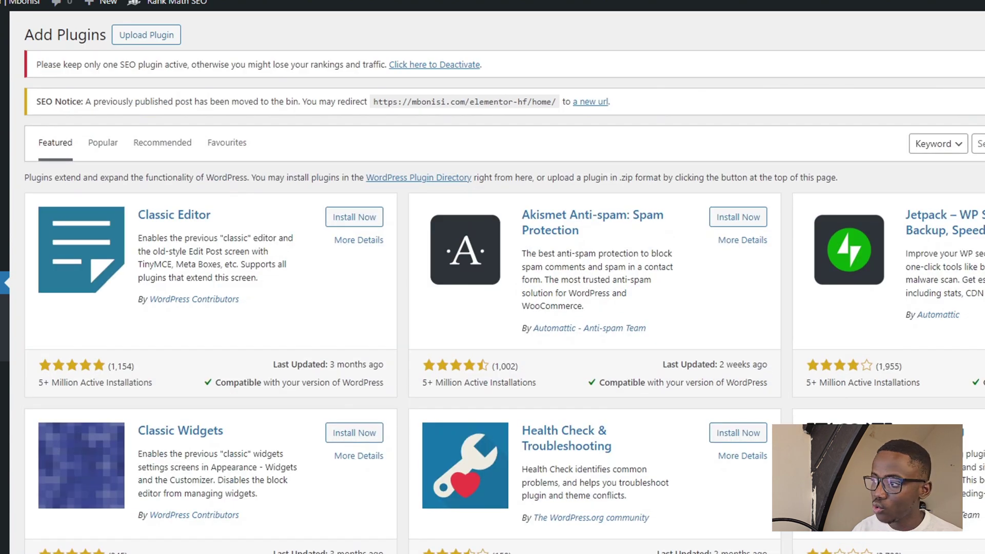
click(961, 136)
text(wp)
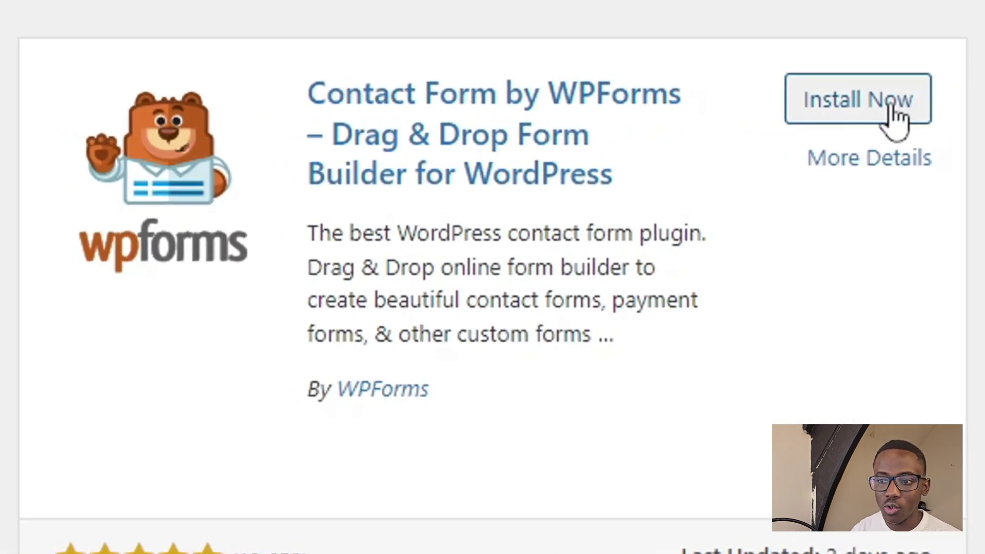
click(796, 118)
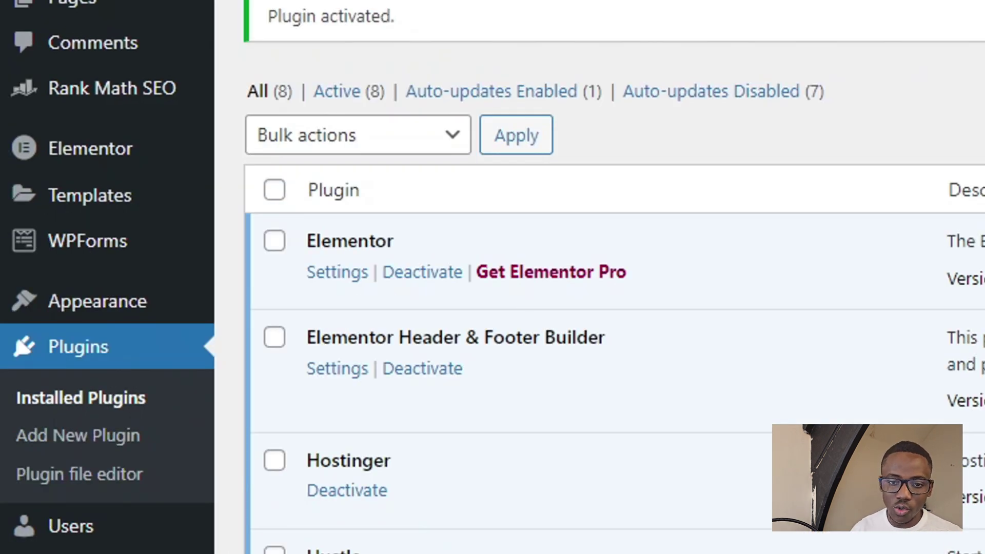
Create a new WPForms form from the Blank Form template.
mouse_move(24, 247)
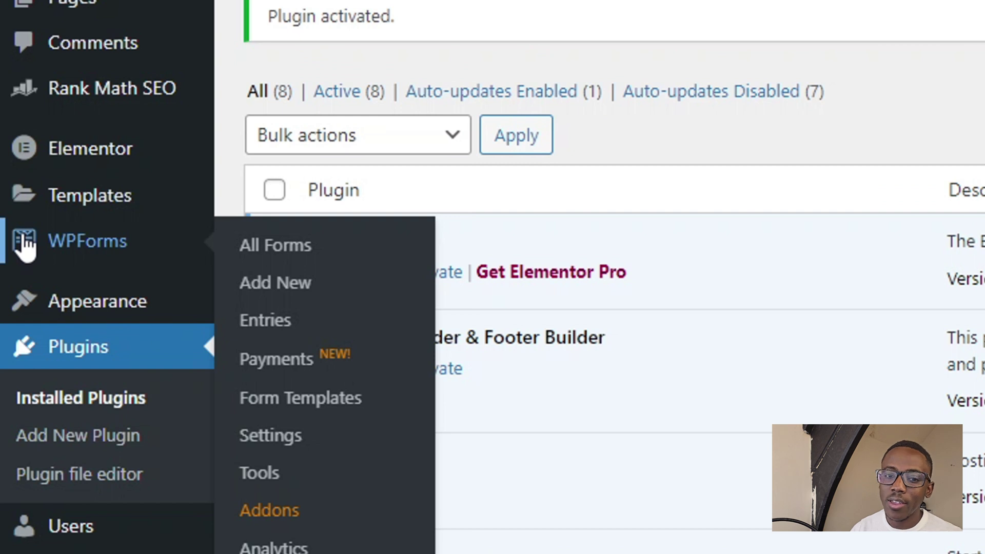
click(72, 239)
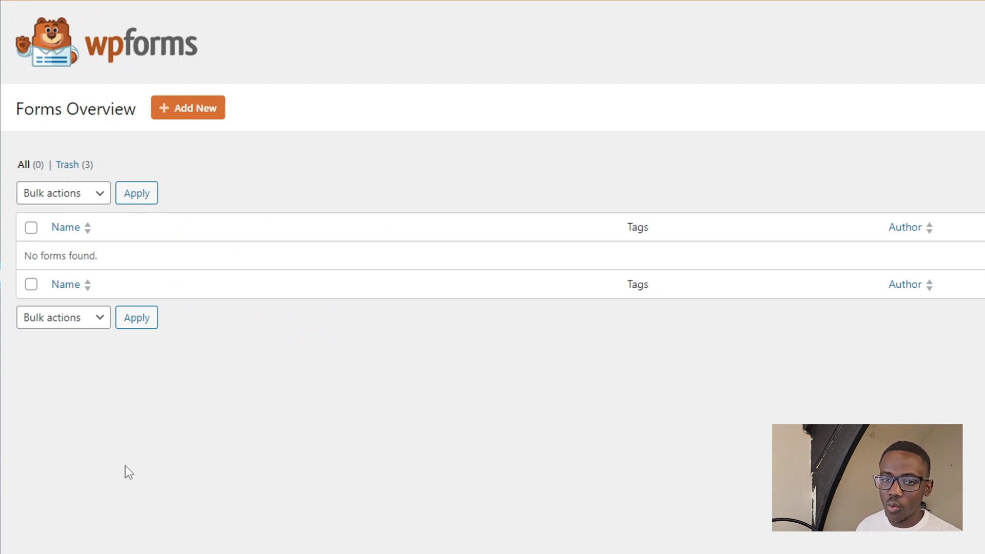
click(194, 114)
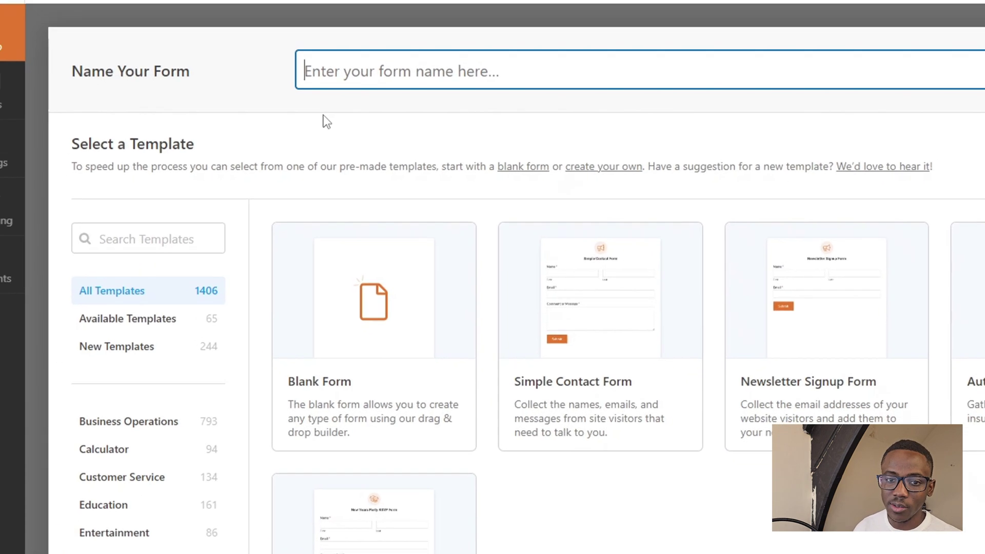
mouse_move(373, 328)
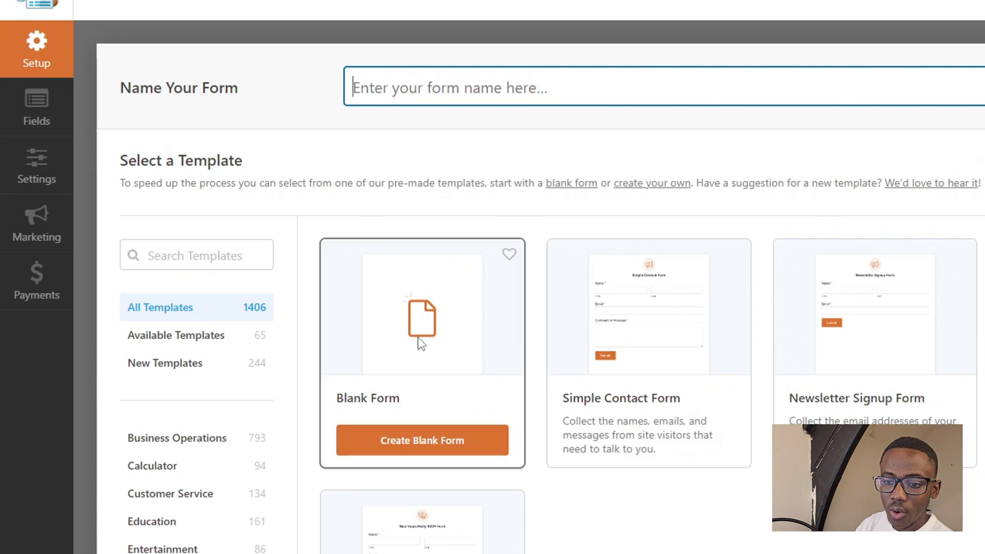
click(443, 445)
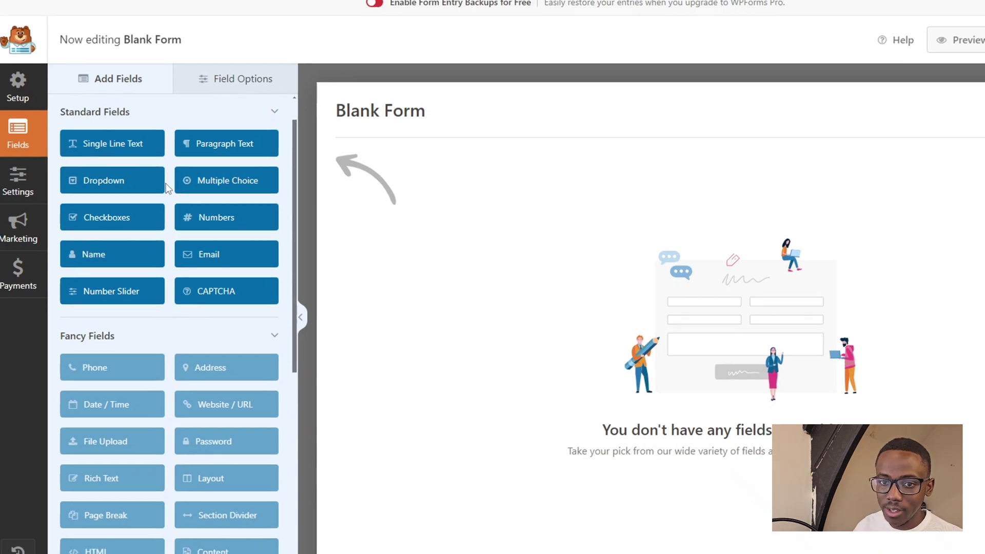
Add a Name field, an Email field and a Paragraph Text field to the blank form, in that order.
drag(22, 246, 328, 159)
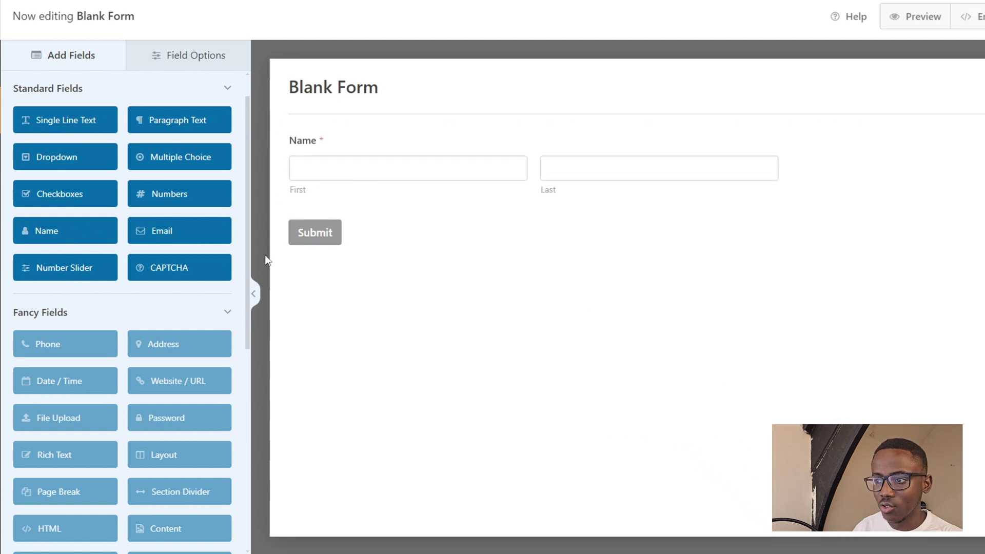
drag(163, 239, 341, 229)
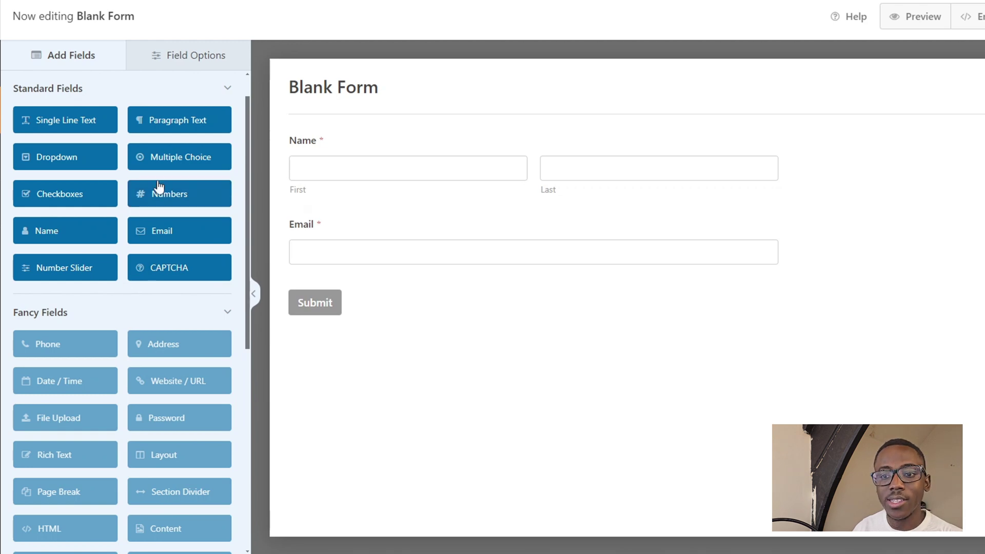
drag(179, 123, 345, 295)
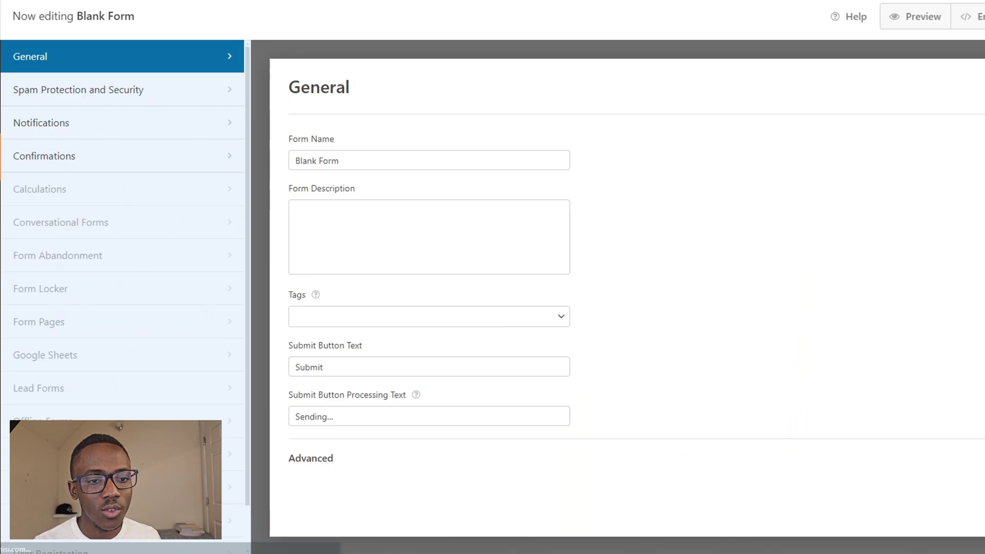
In the form's default notification, add the Email field's smart tag {field_id="2"} after {admin_email} as a second, comma-separated send-to address.
click(63, 133)
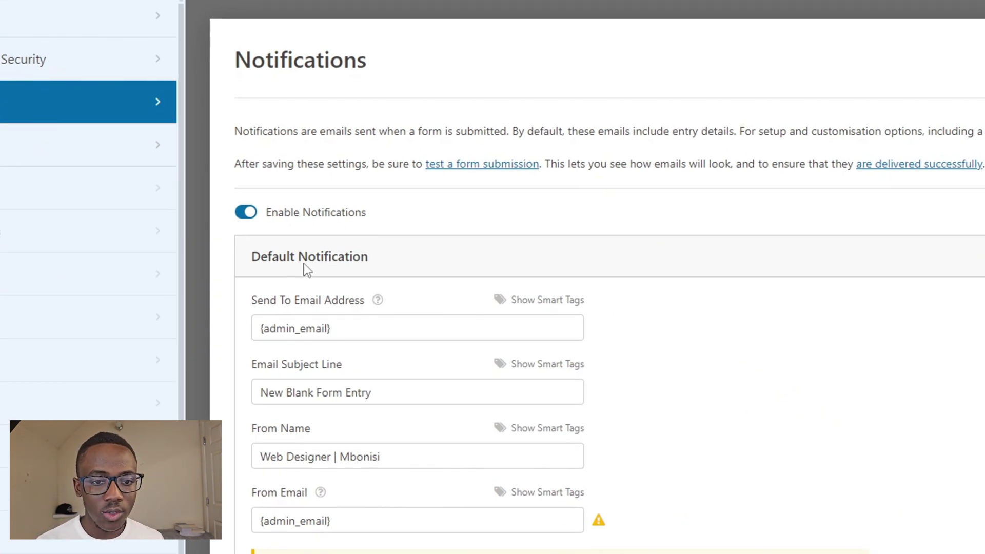
scroll(595, 314, down, 2)
click(414, 260)
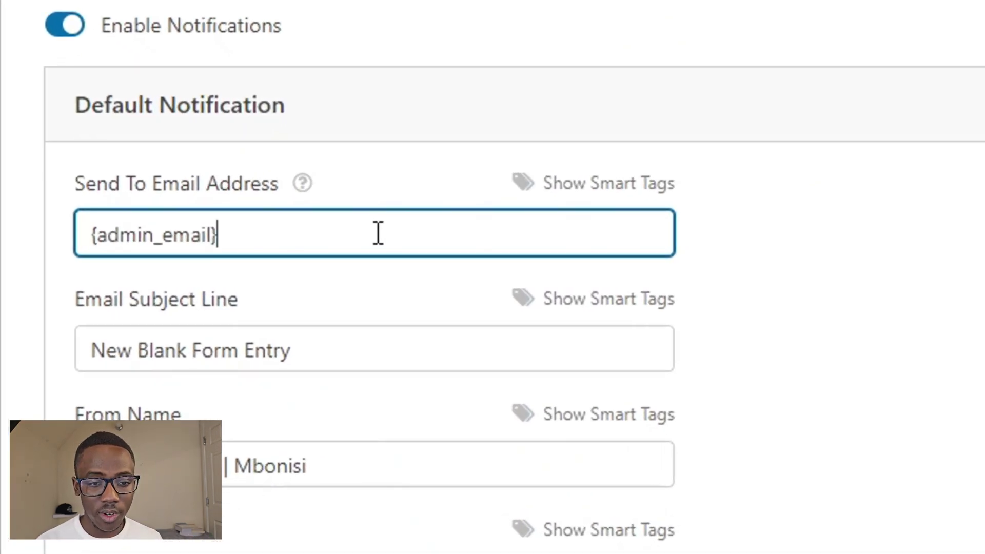
drag(102, 235, 248, 247)
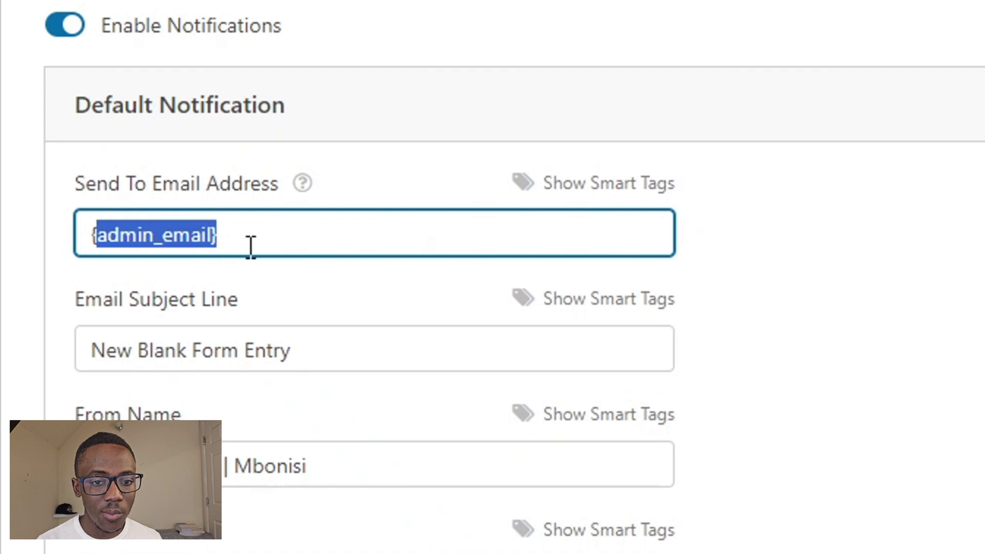
click(259, 242)
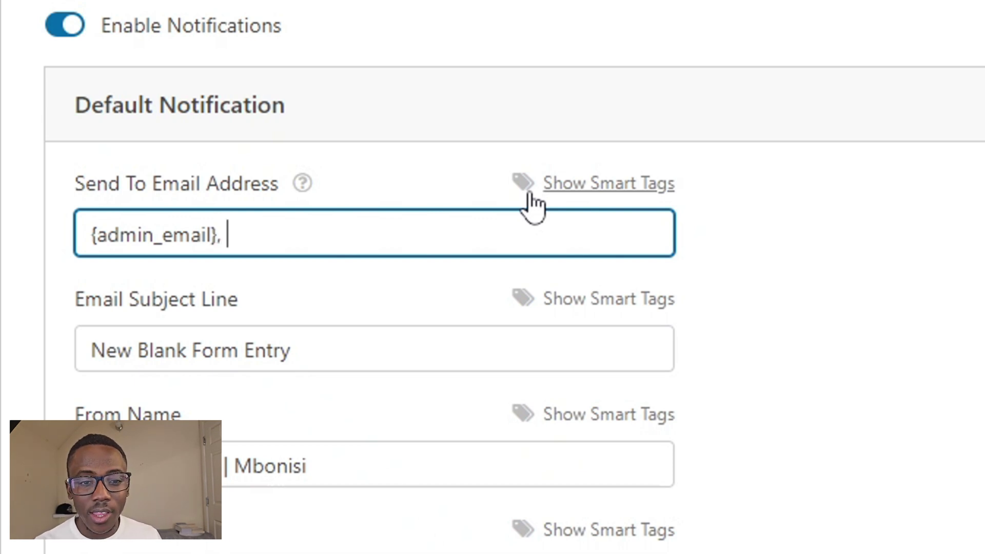
click(621, 199)
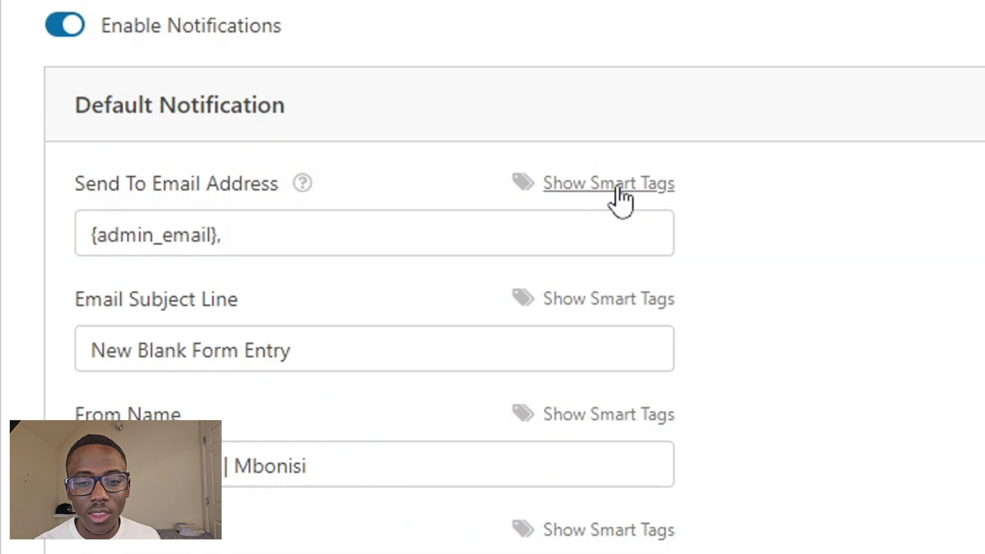
click(148, 308)
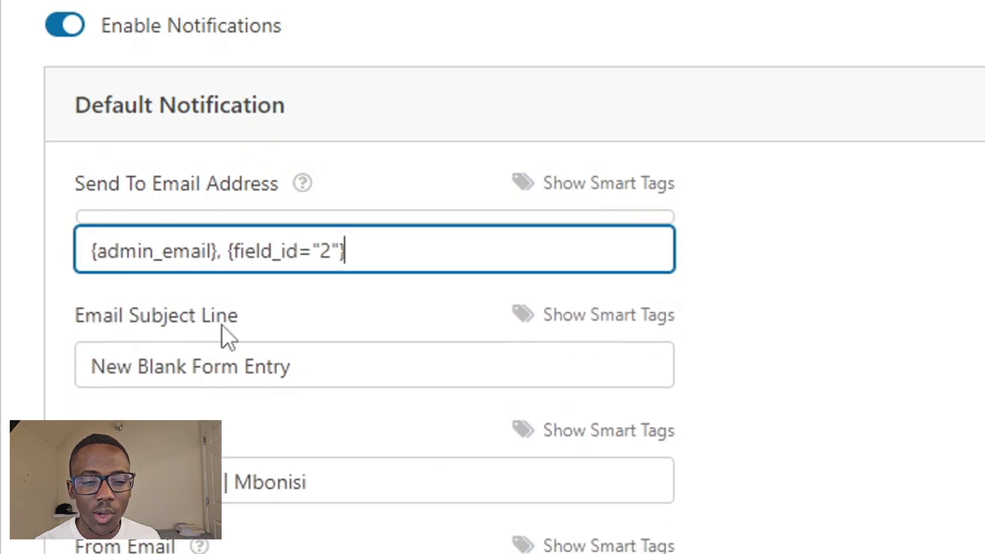
drag(92, 235, 177, 239)
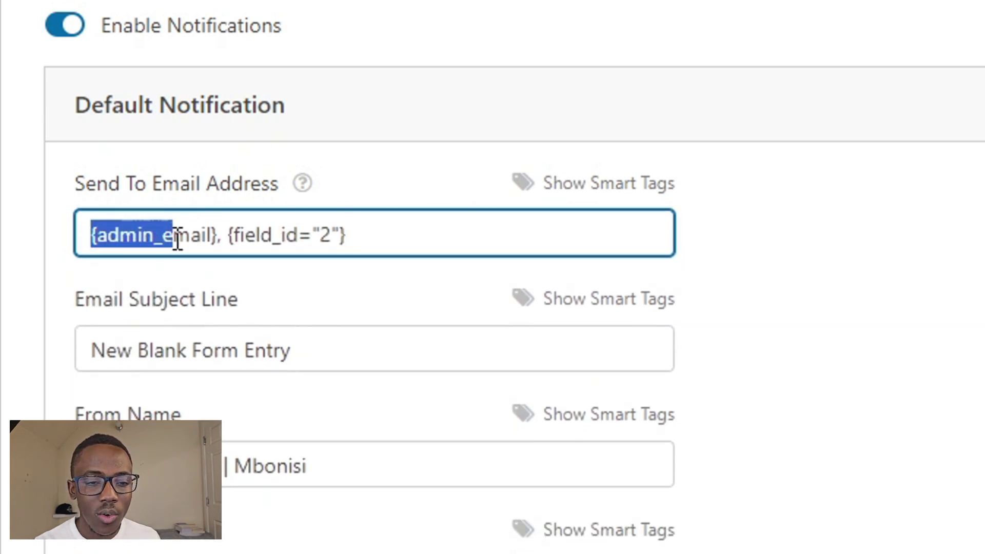
drag(255, 236, 311, 237)
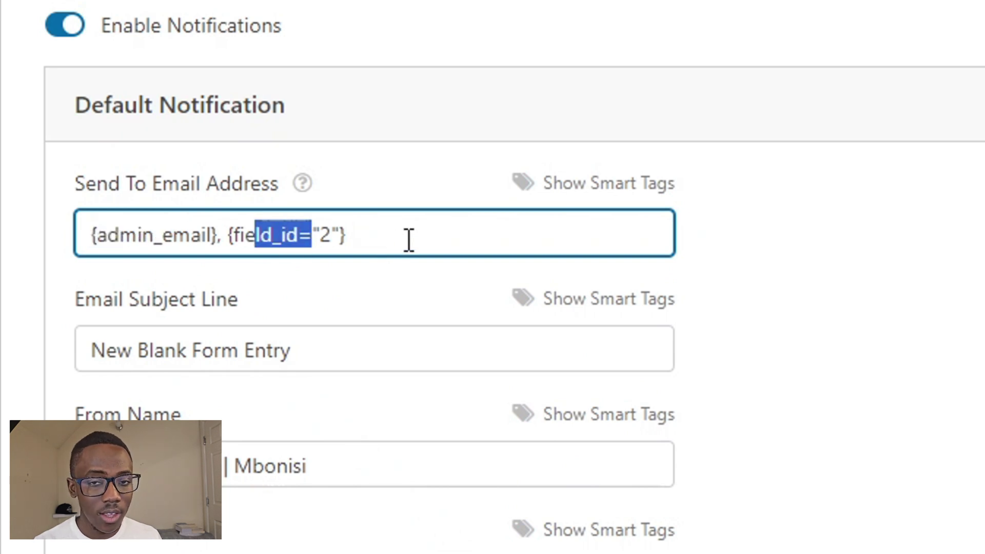
Replace the notification's email subject line with "Contact Form - Mbonisi.com".
click(456, 350)
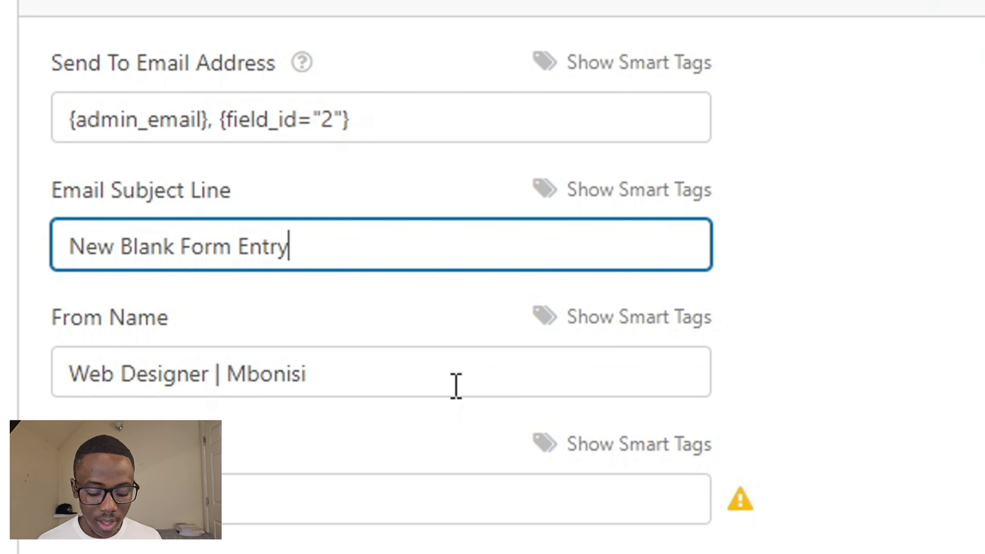
key(ctrl+a)
text(Cobn)
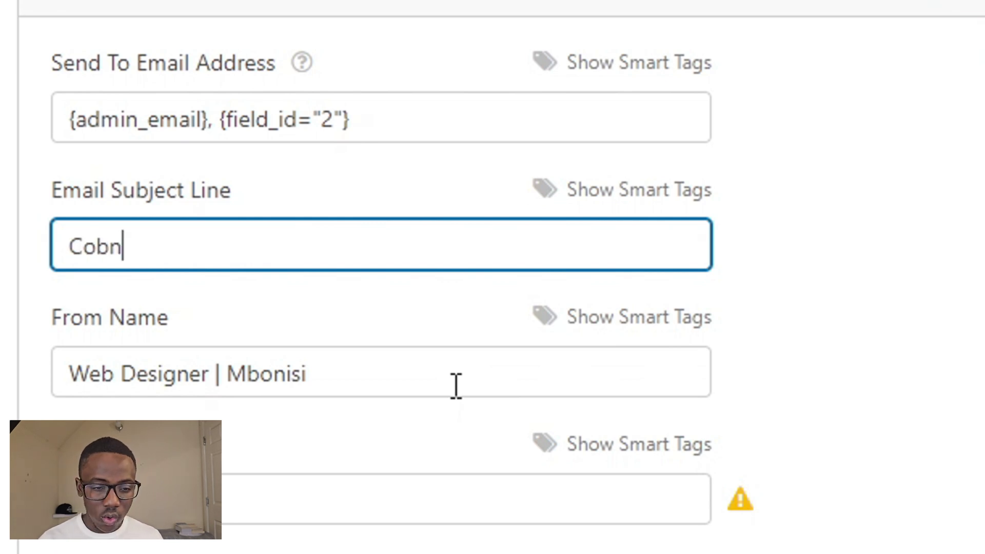
key(BackSpace)
text(ntac)
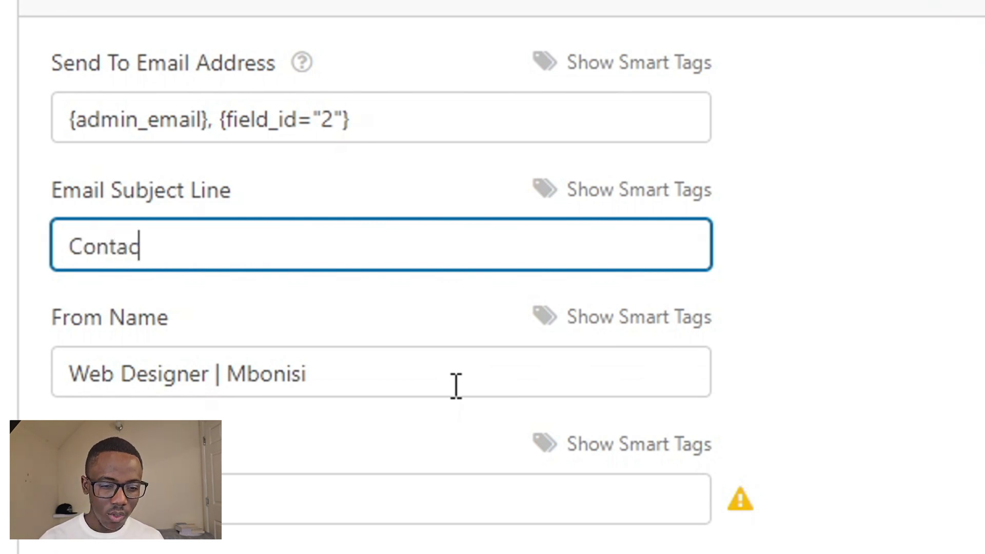
text(t Form -)
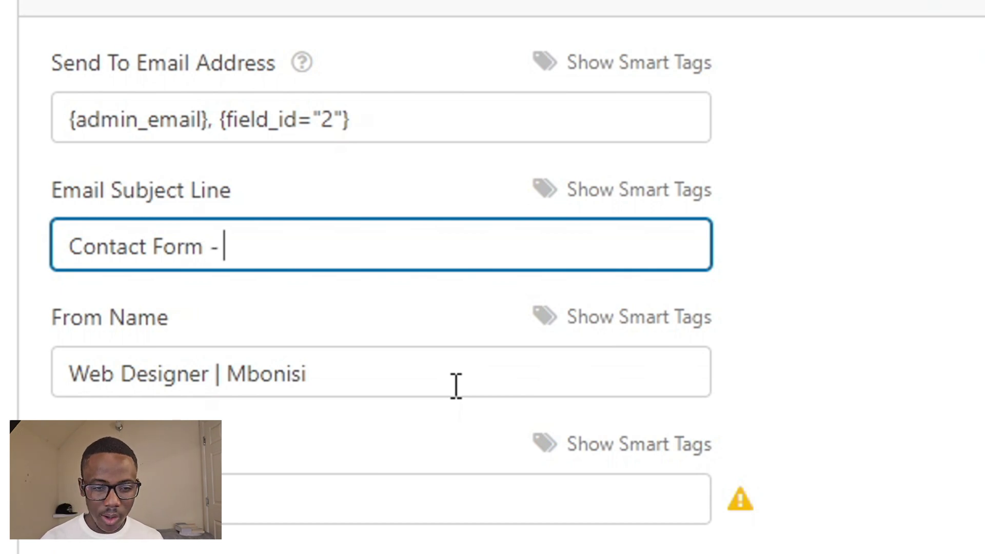
text(Mbonisi)
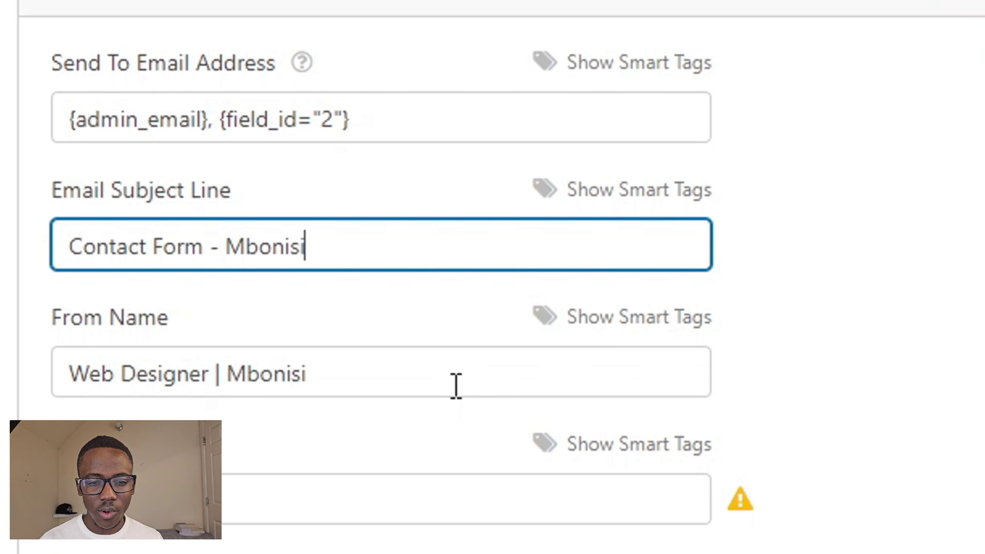
text(.com)
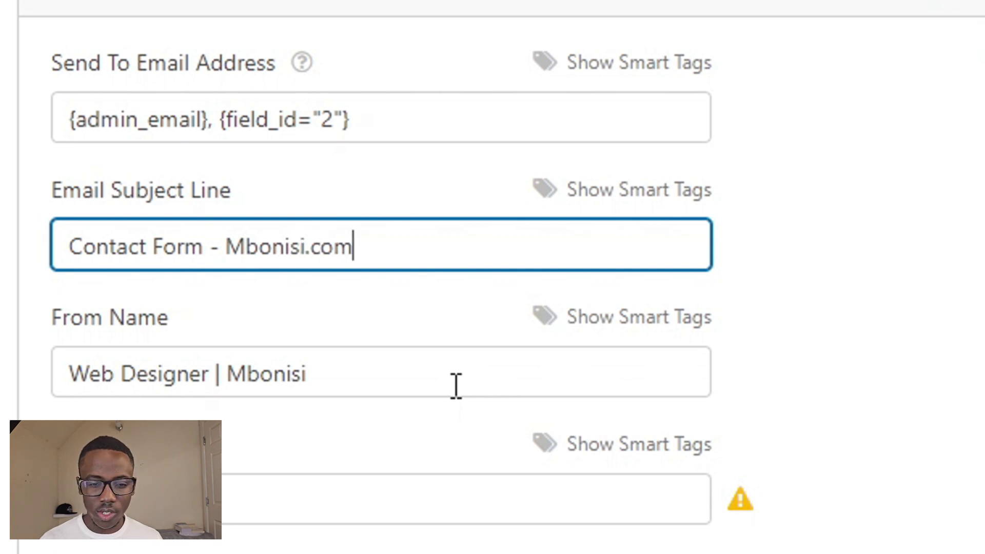
Shorten the email subject line to "Contact Form" and replace the From Name with the copied "Mbonisi.com".
key(ctrl+shift+Left)
key(ctrl+shift+Left)
key(ctrl+shift+Left)
key(ctrl+c)
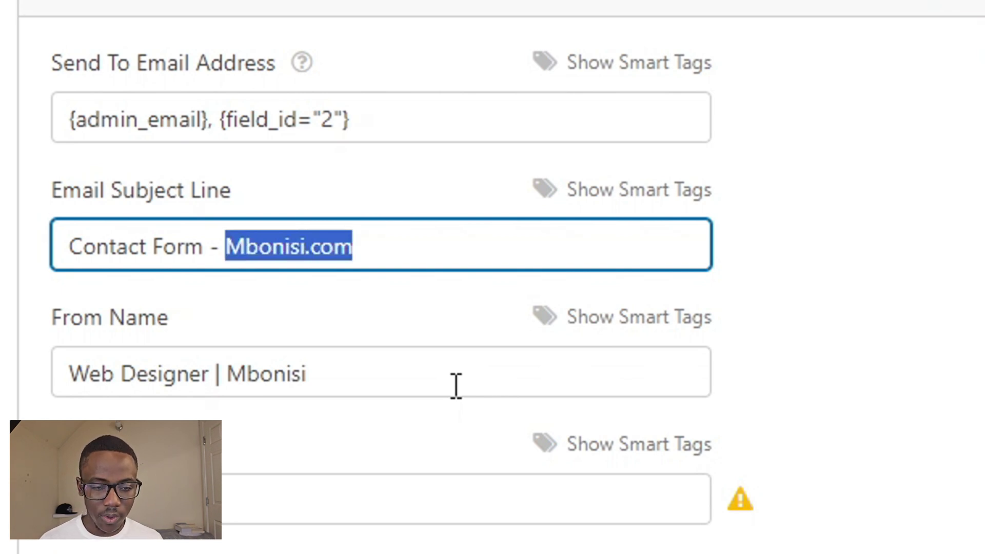
key(BackSpace)
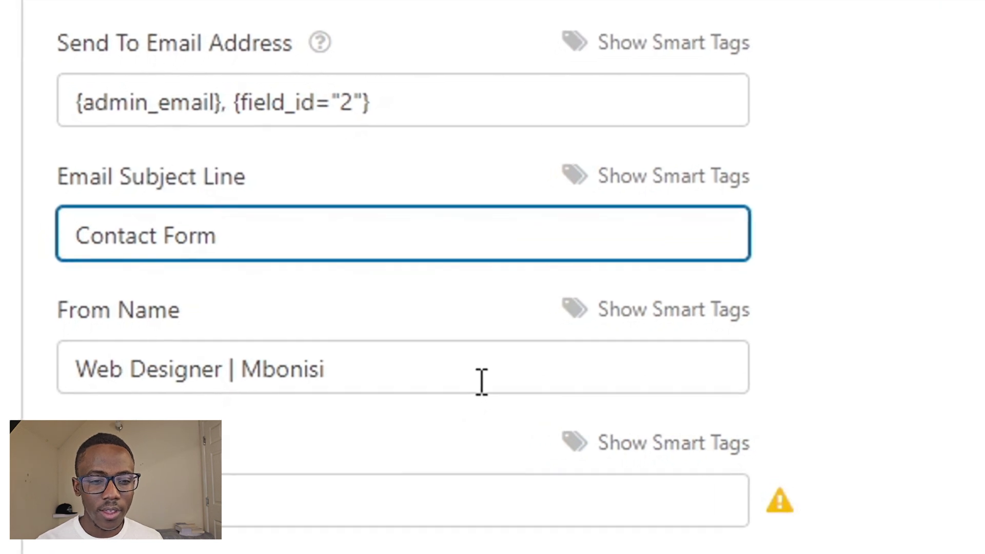
click(538, 368)
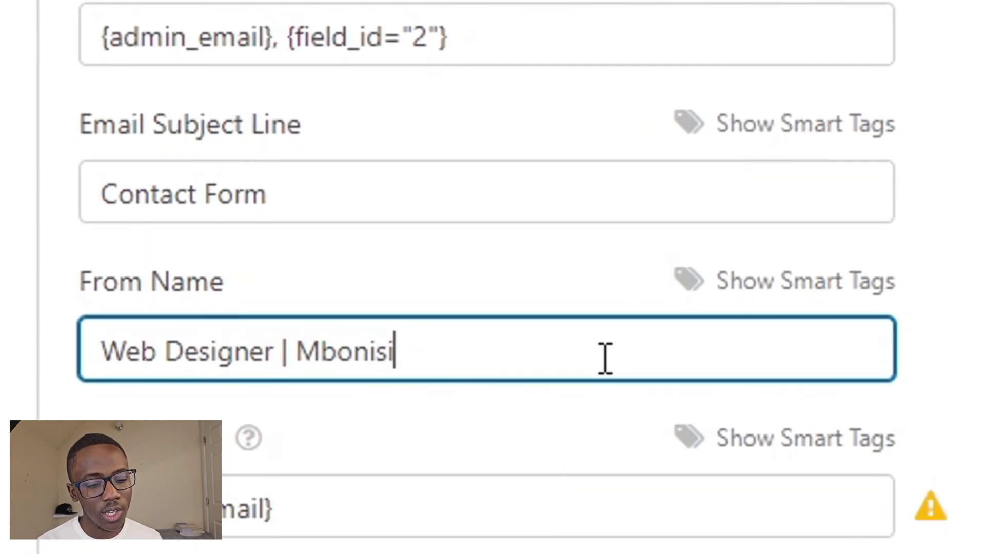
key(ctrl+a)
key(ctrl+v)
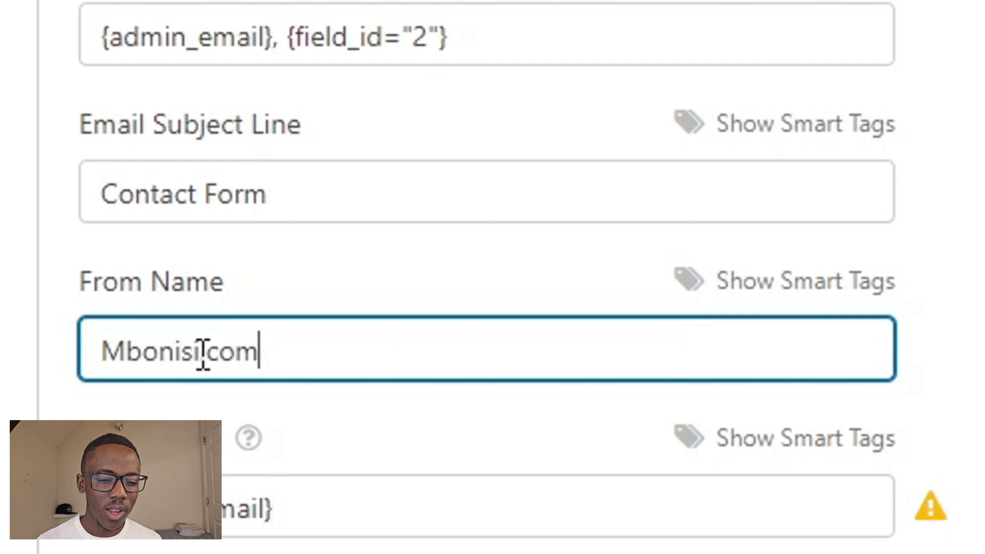
Capitalize the site name in the notification's From Name so it reads "MBONISI.com".
drag(194, 353, 157, 360)
key(BackSpace)
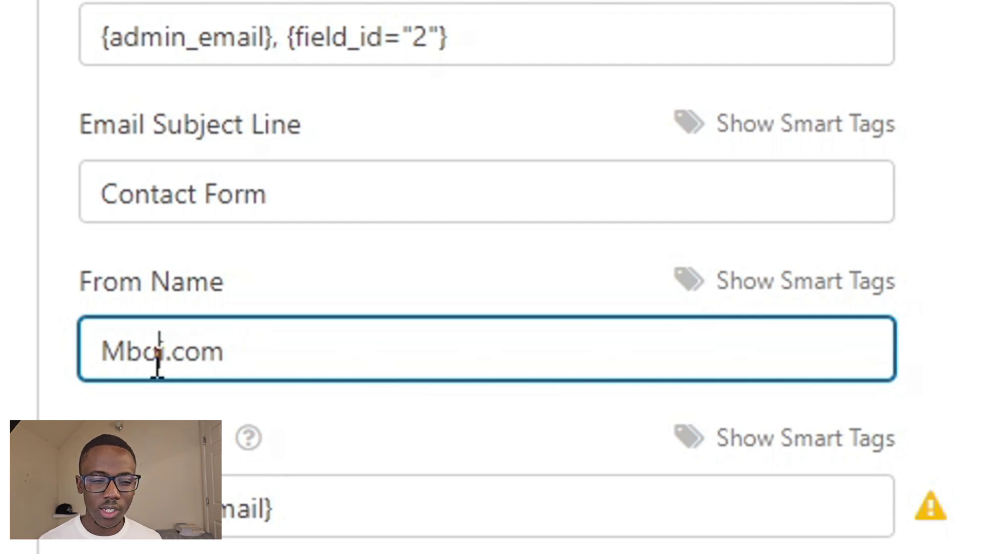
key(BackSpace)
key(Delete)
key(BackSpace)
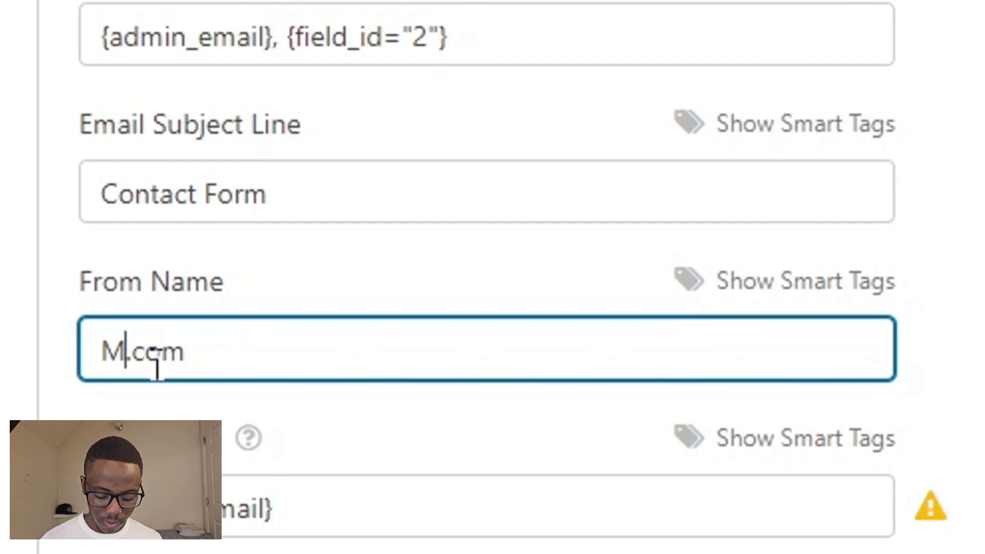
text(BONISI)
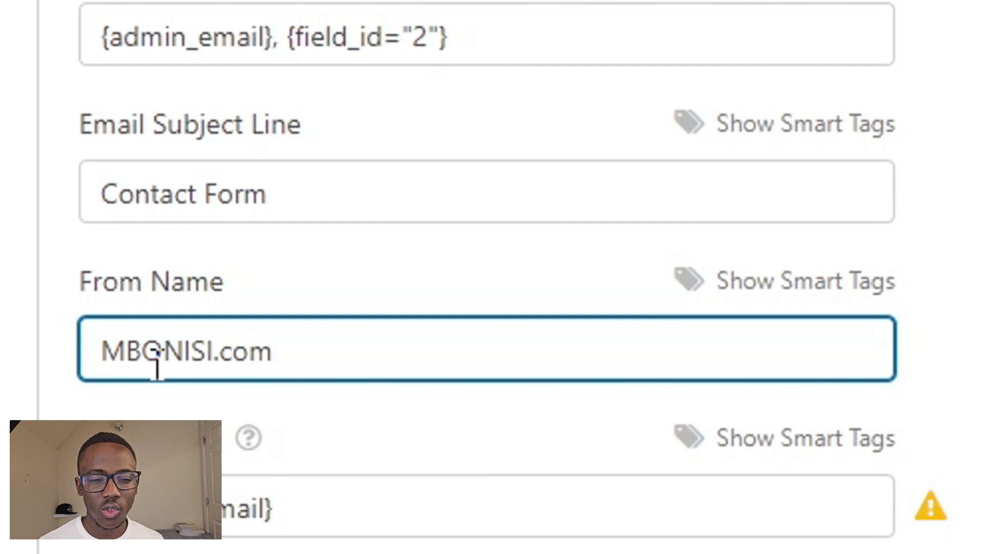
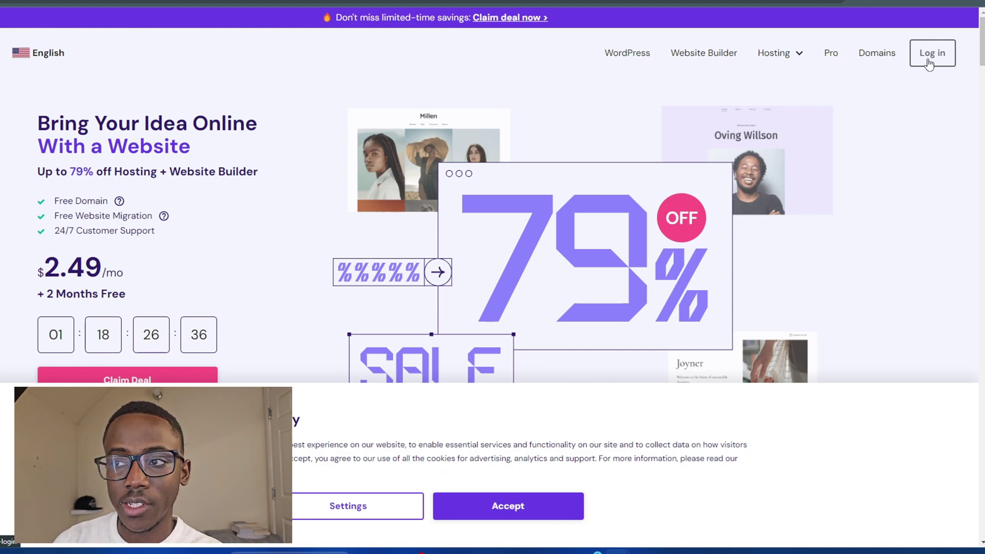
Open Hostinger's login page and view the inbox of the site's no-reply mailbox in Titan webmail in the other browser window.
click(928, 63)
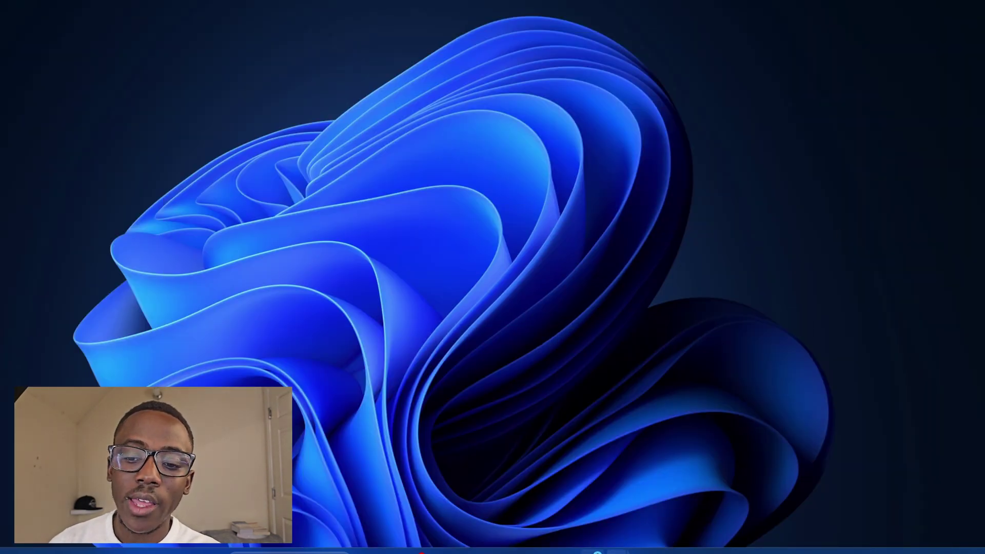
mouse_move(616, 552)
click(616, 530)
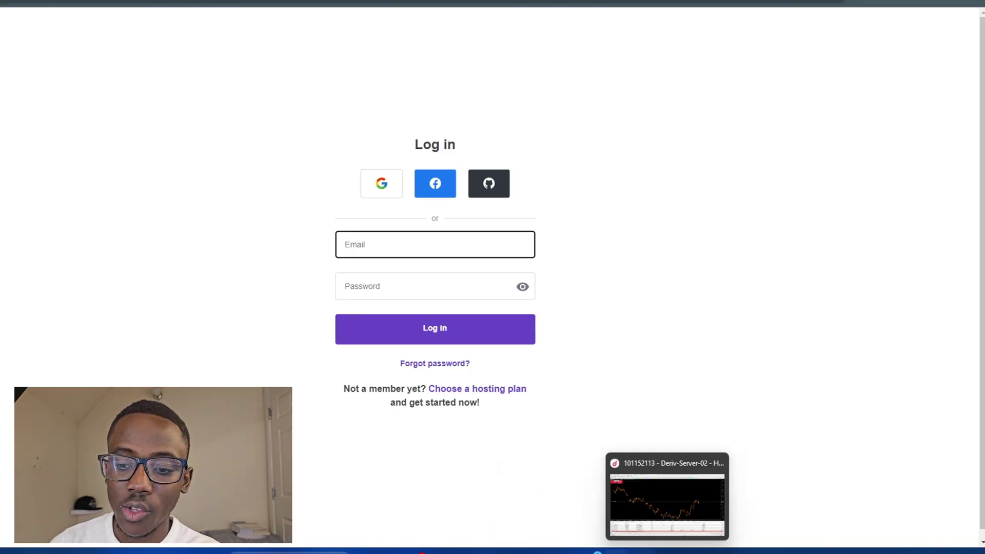
mouse_move(619, 551)
click(684, 508)
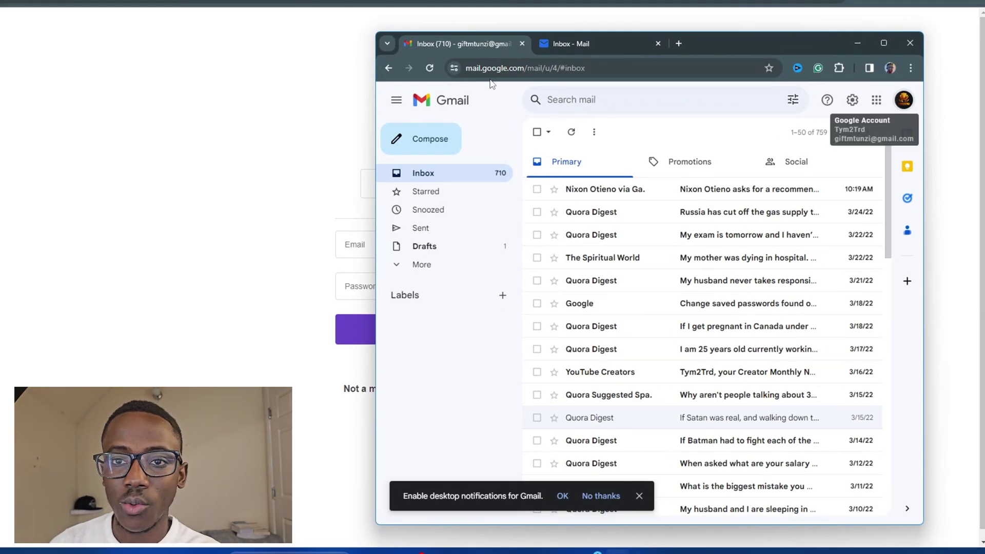
click(553, 43)
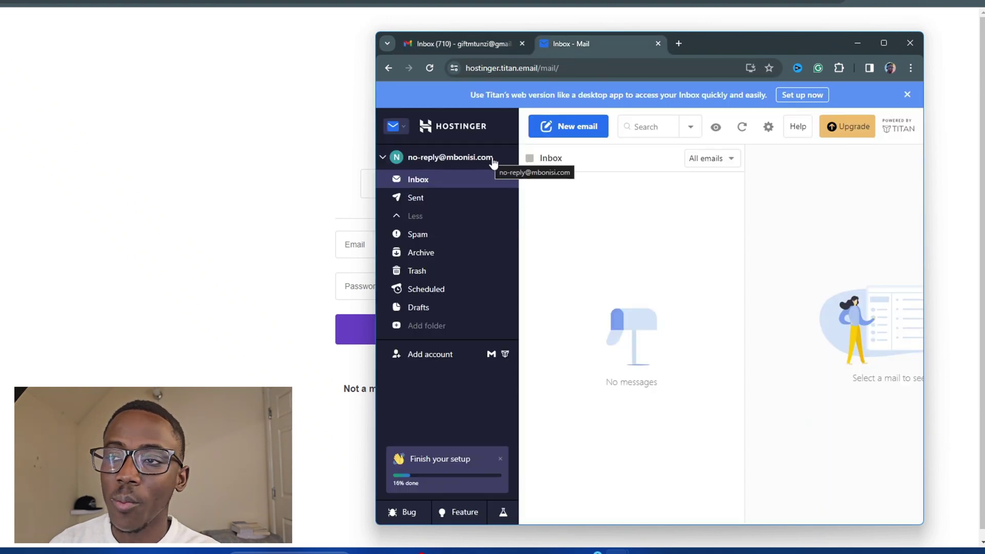
click(619, 552)
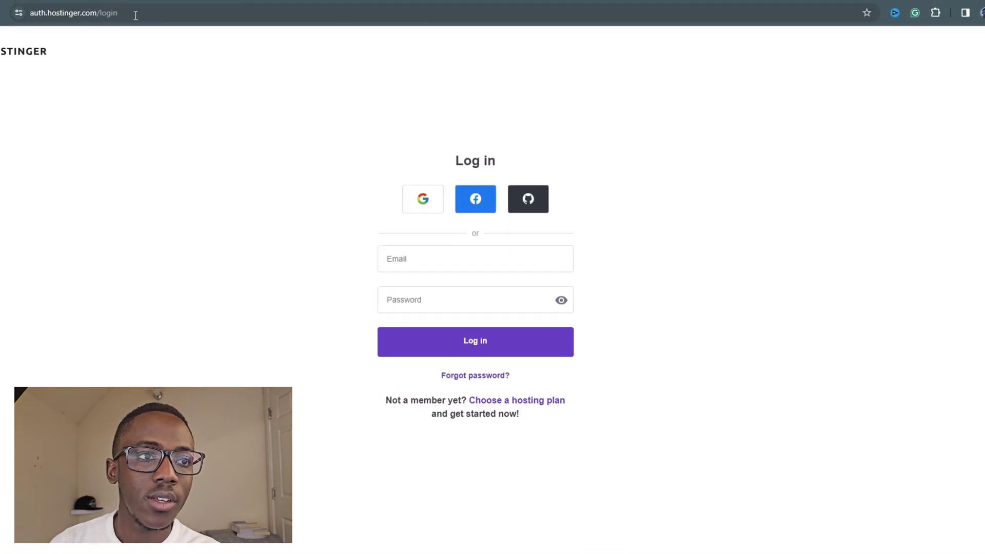
Load mbonisi.com in place of the Hostinger login page and go to the site's WordPress dashboard.
click(103, 4)
text(mbonisi.com)
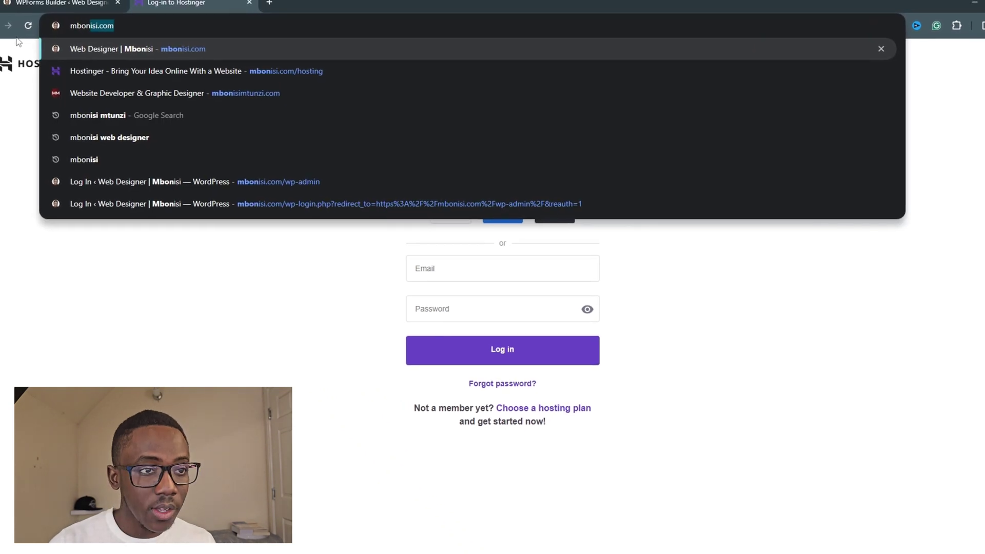
key(Return)
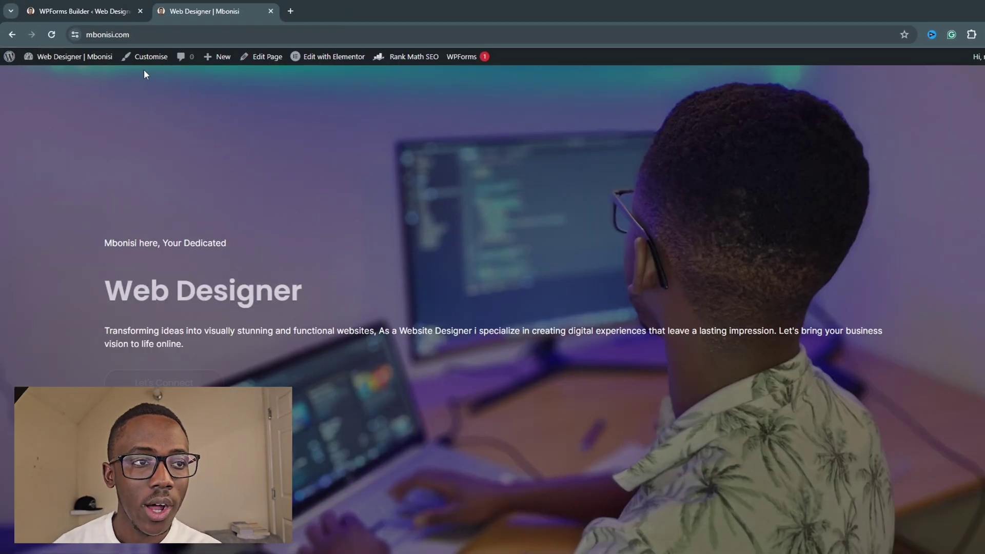
mouse_move(105, 60)
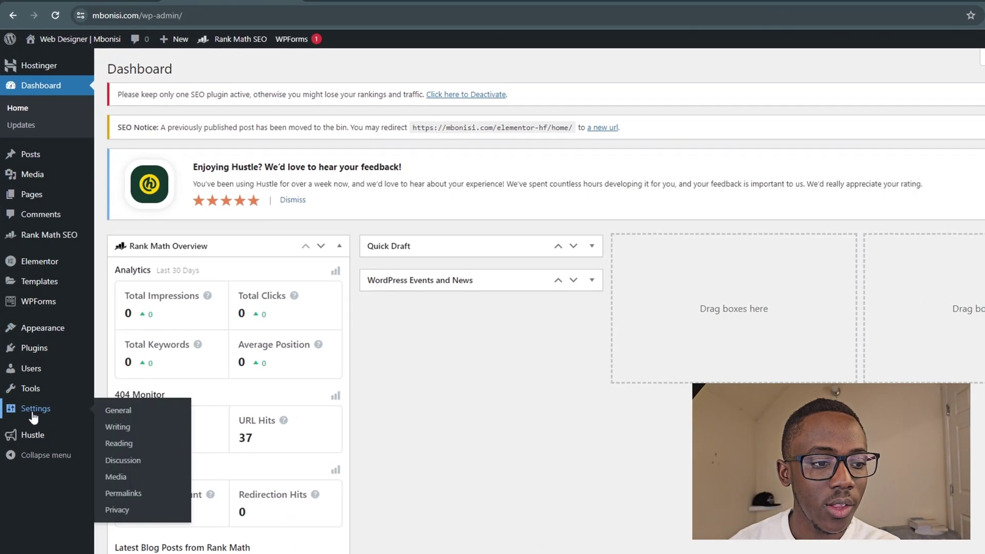
In WordPress General Settings, replace the Administration Email Address with the site's no-reply email address and save the changes.
click(32, 411)
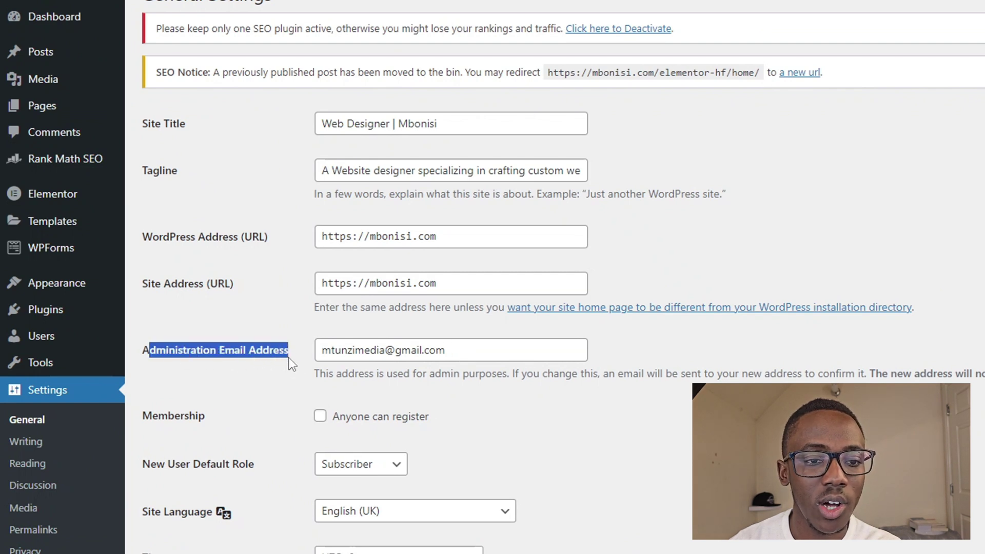
triple_click(327, 350)
key(ctrl+v)
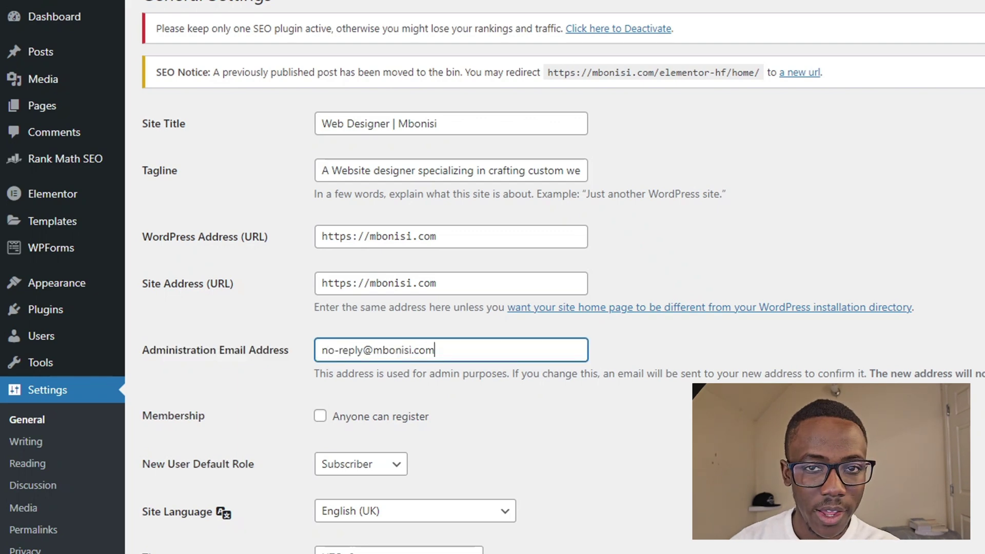
scroll(492, 277, down, 10)
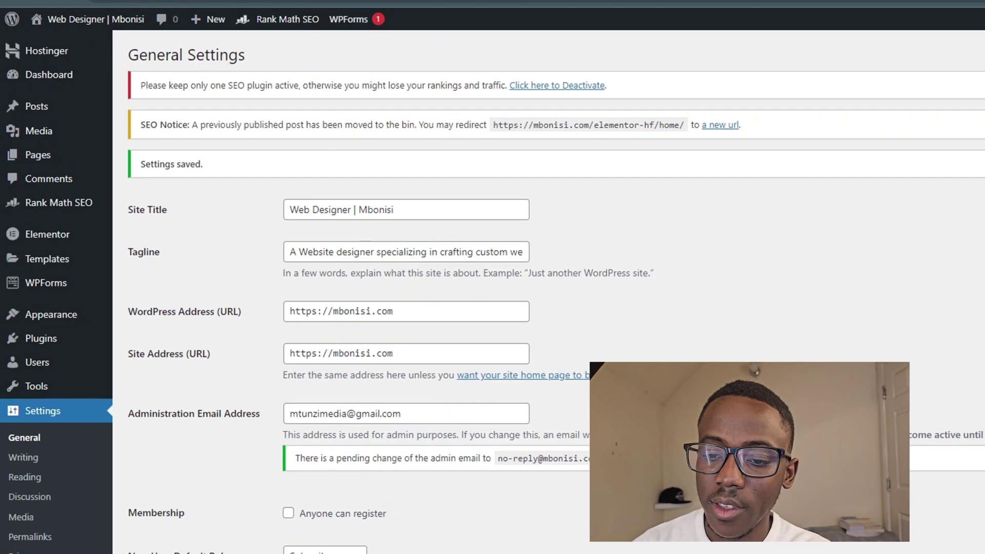
Switch to the Titan webmail inbox, open WordPress's "New Admin Email Address" message and follow its confirmation link.
key(alt+Tab)
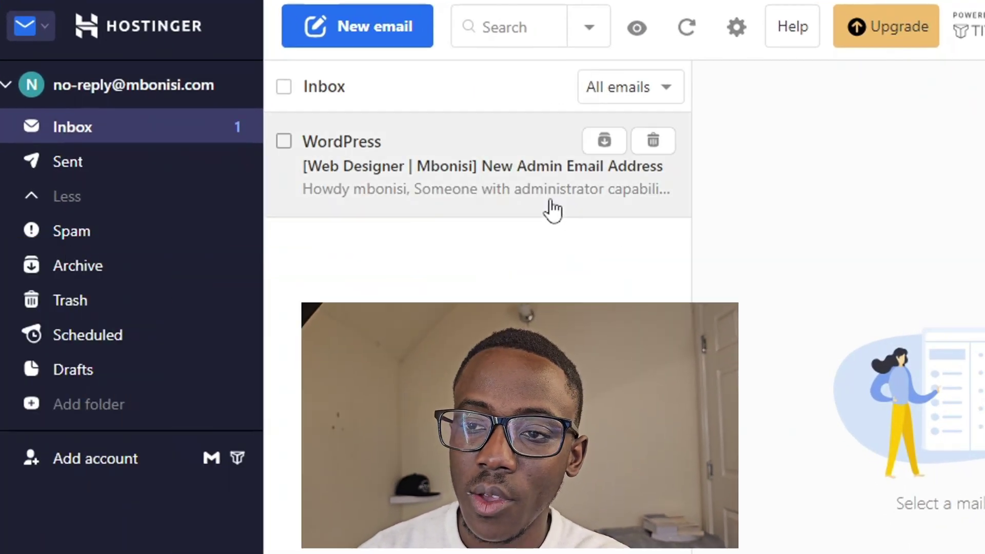
click(550, 205)
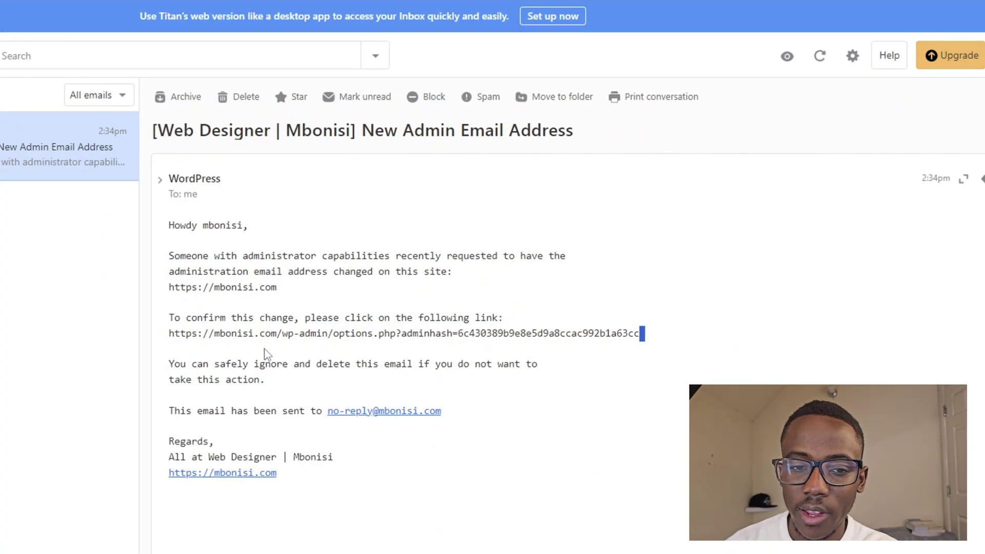
right_click(173, 336)
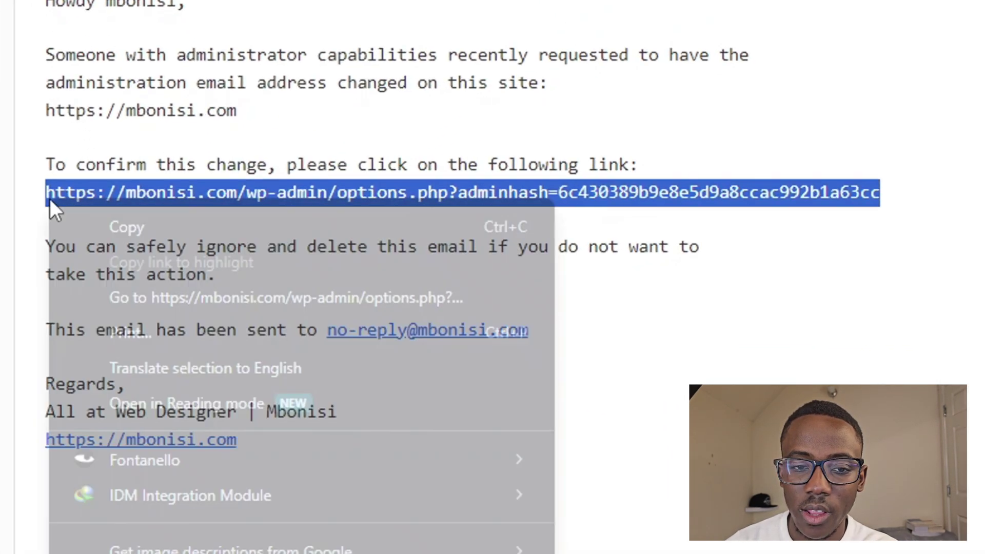
click(214, 353)
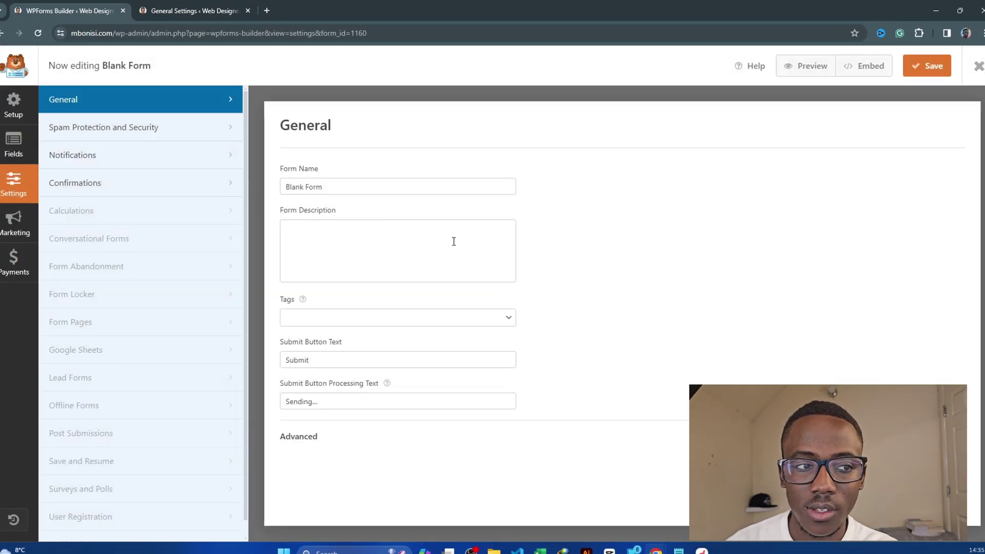
Open the Blank Form's Notifications settings in the WPForms builder and review the default notification through its Advanced section.
click(153, 165)
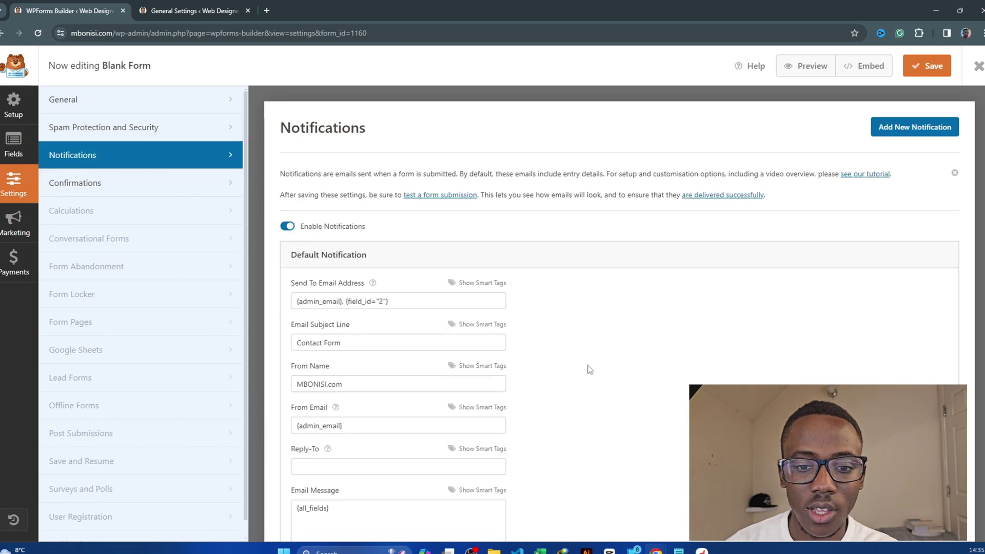
scroll(590, 369, down, 5)
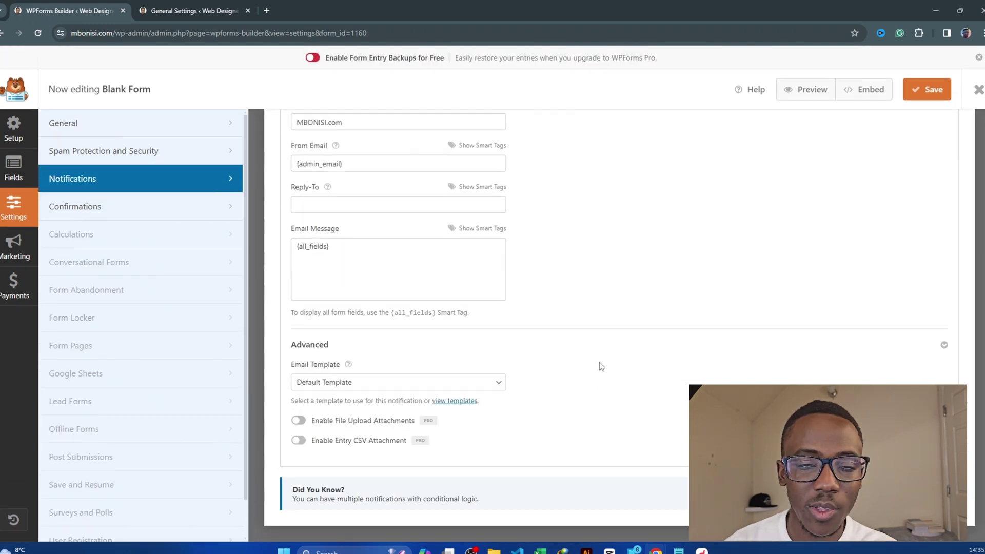